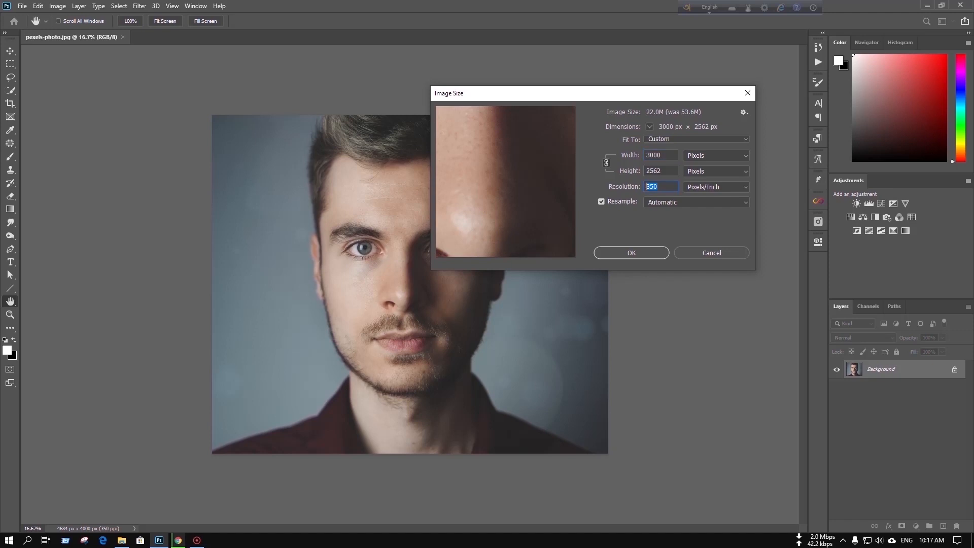
Set the image resolution to 300 pixels per inch and apply the new image size
text(300)
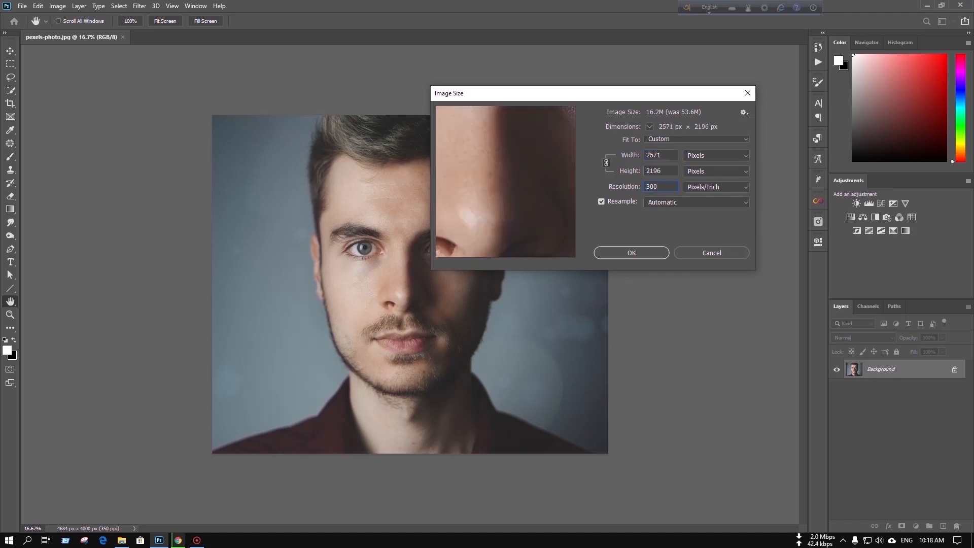
key(Return)
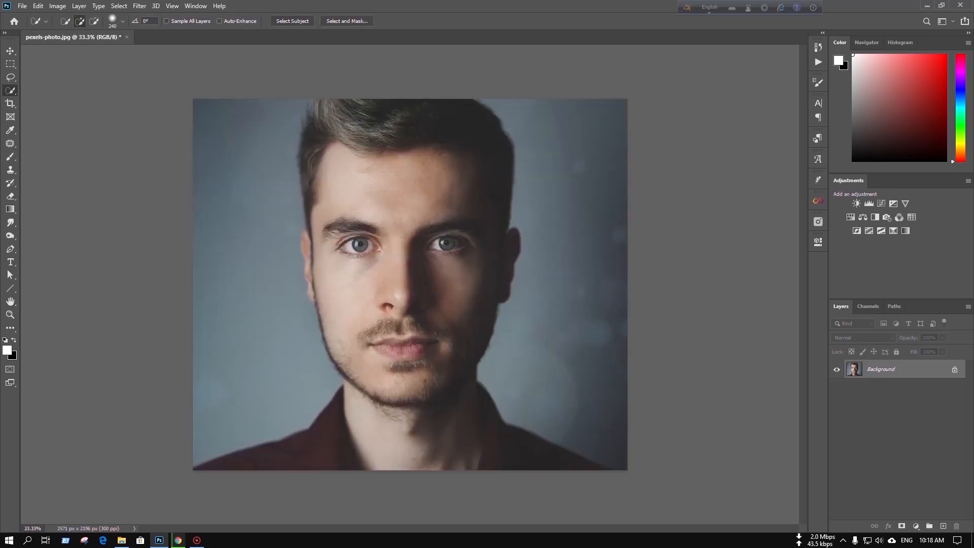
Duplicate the Background layer and hide the original
key(ctrl+j)
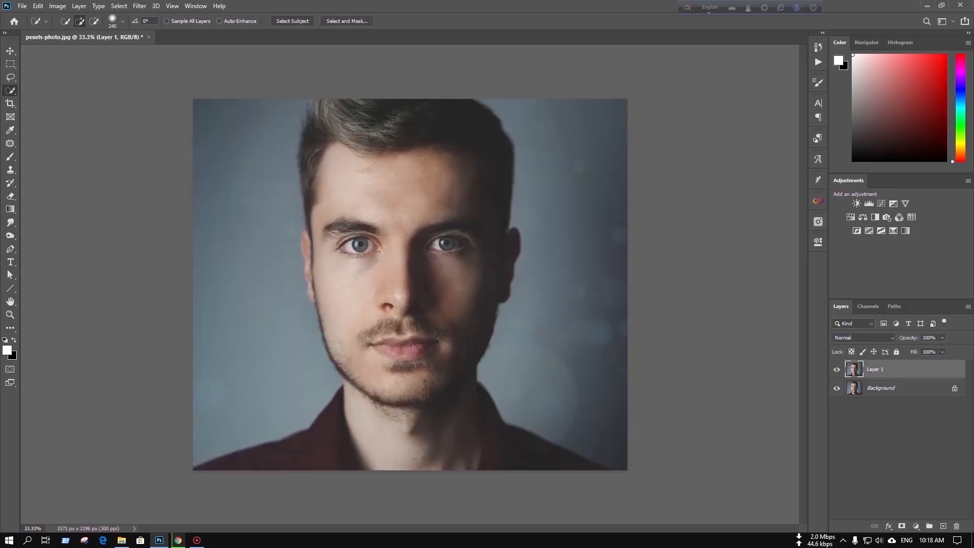
click(837, 388)
Cut the man out of Layer 1 with Select and Mask using Select Subject, outputting to a new layer with layer mask
click(347, 21)
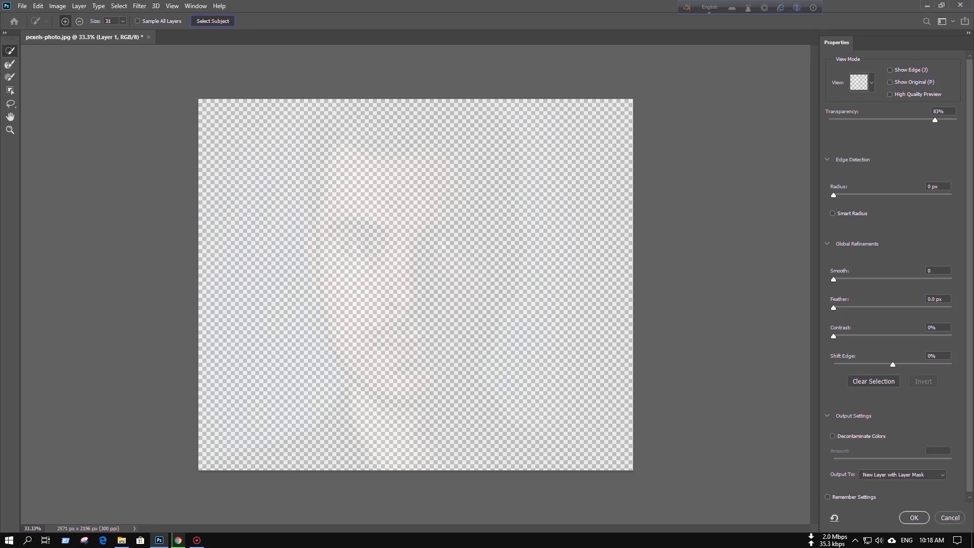
click(214, 21)
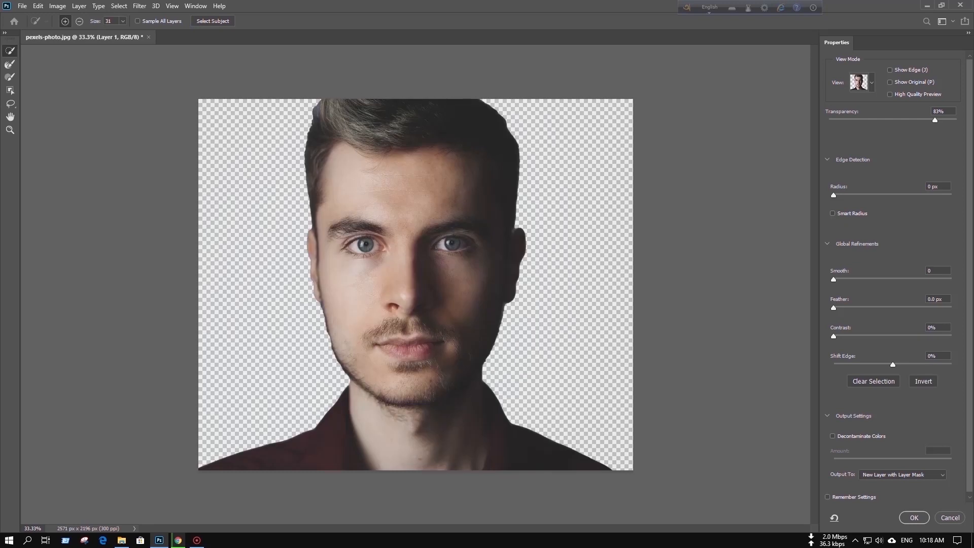
key(r)
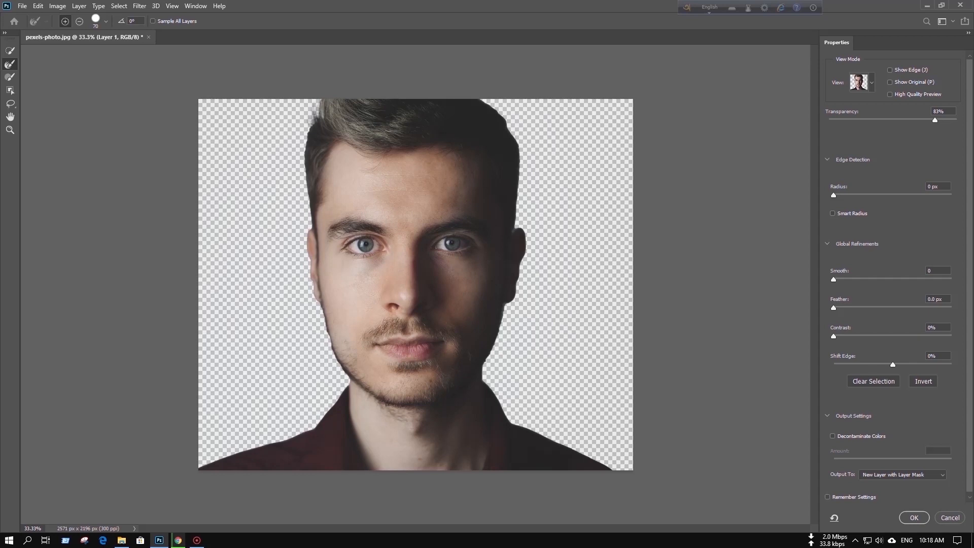
click(909, 475)
click(903, 507)
click(914, 517)
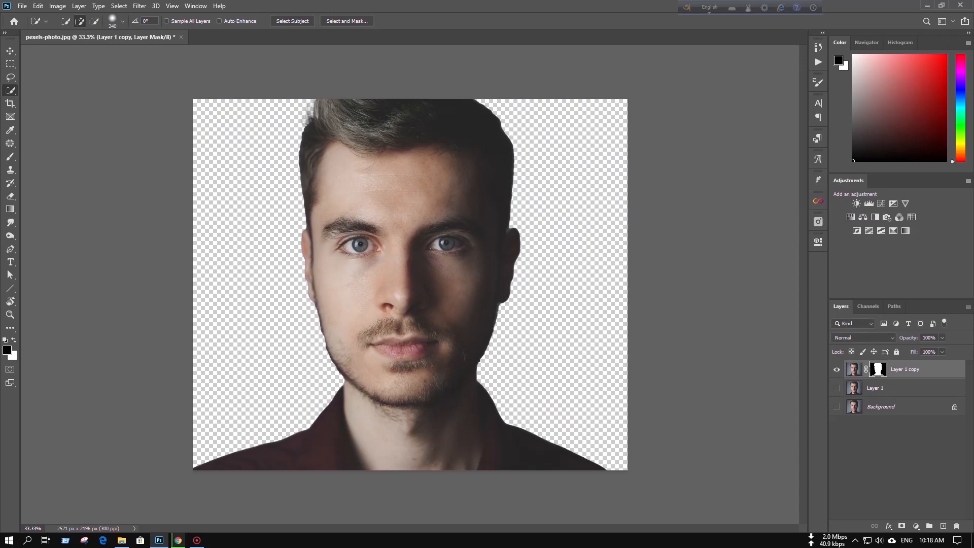
Bring up the list of available action sets
click(819, 62)
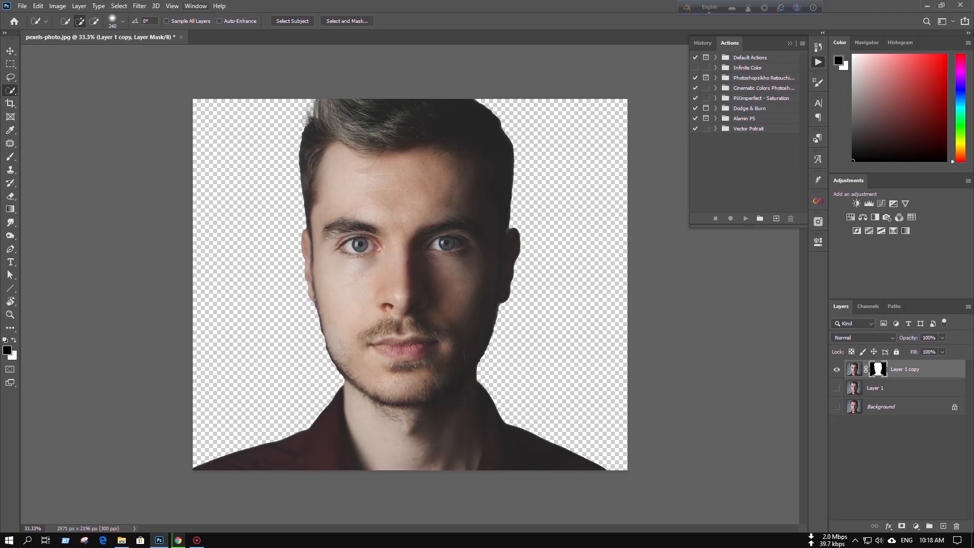
click(196, 6)
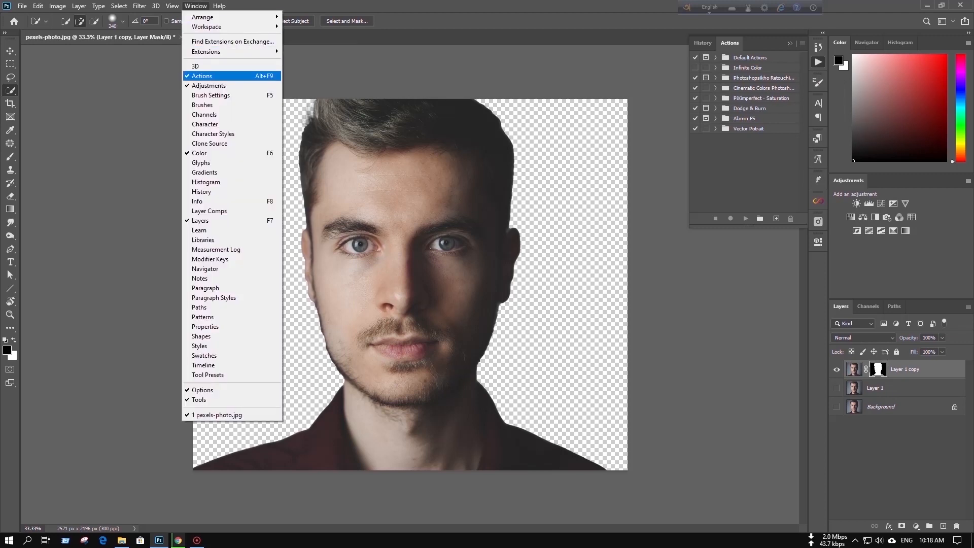
key(Escape)
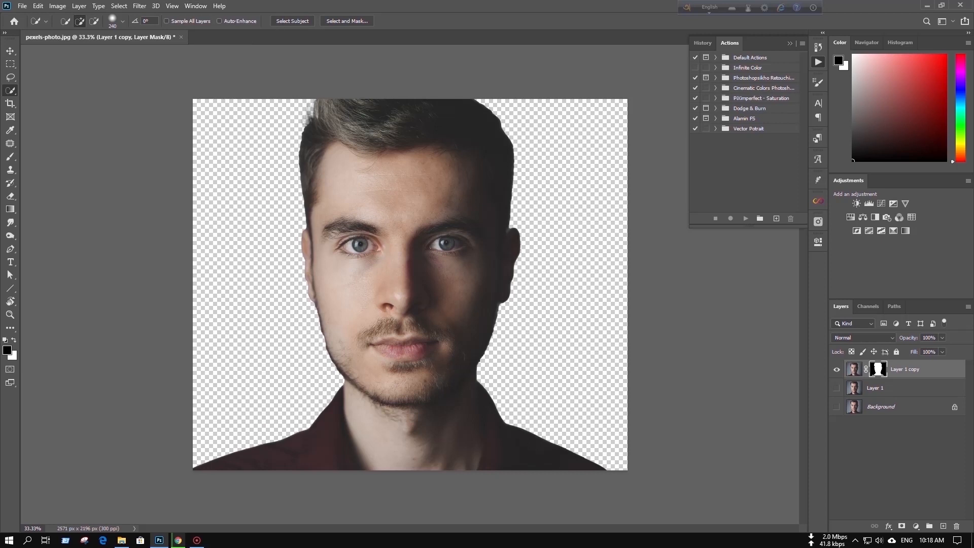
click(802, 43)
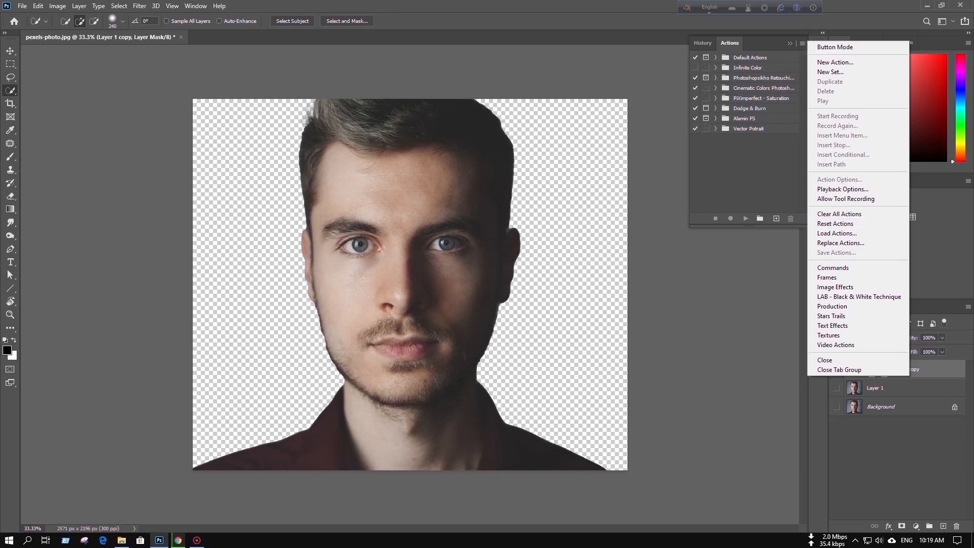
click(837, 233)
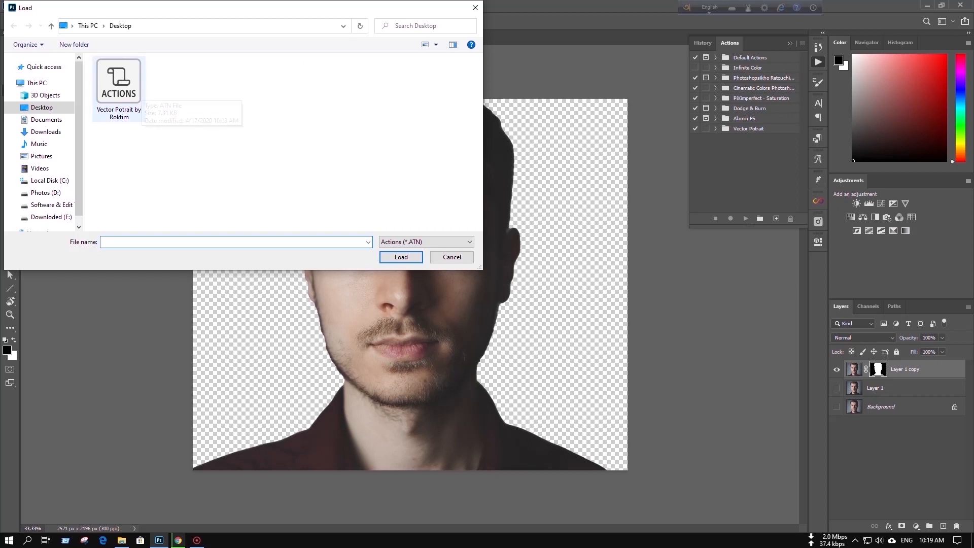
key(Escape)
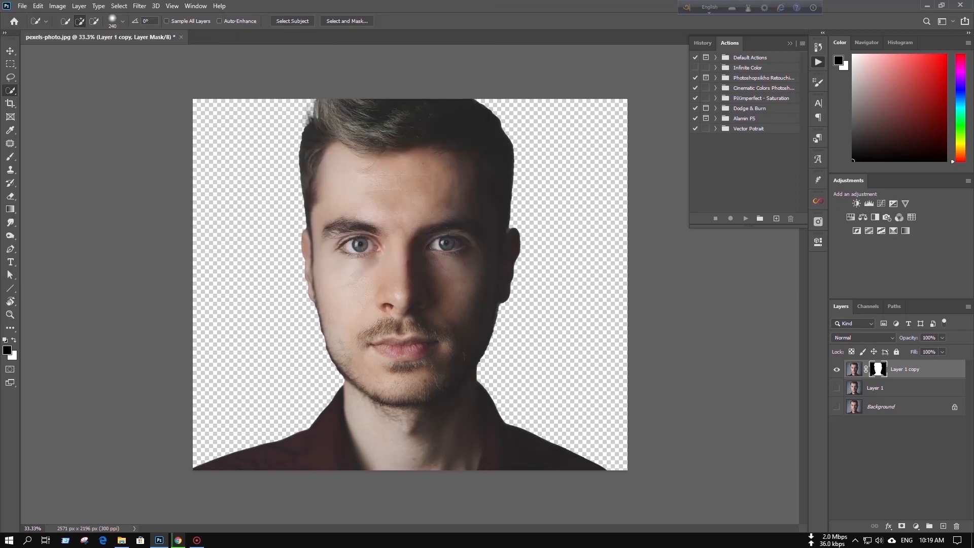
Run action 1 of the Vector Potrait set on the masked Layer 1 copy
click(748, 129)
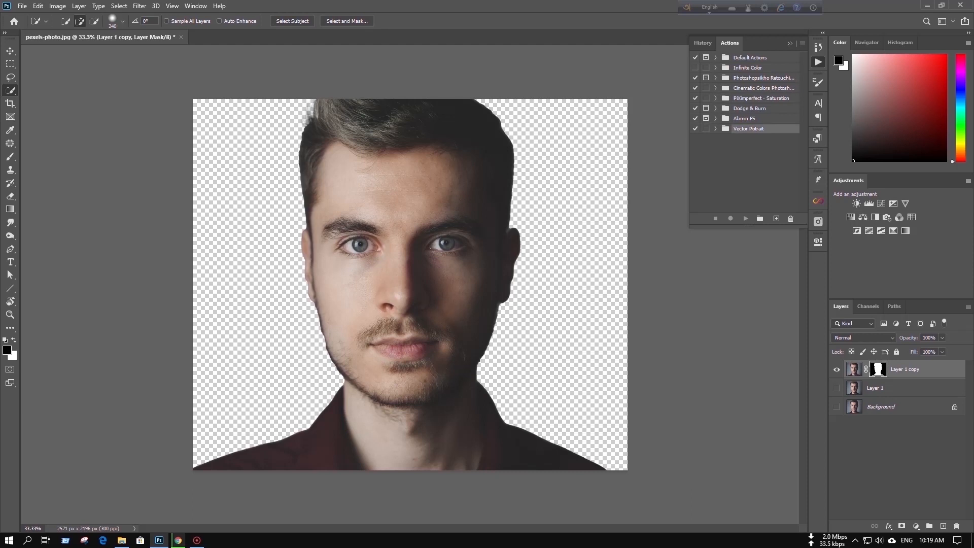
click(716, 129)
click(733, 139)
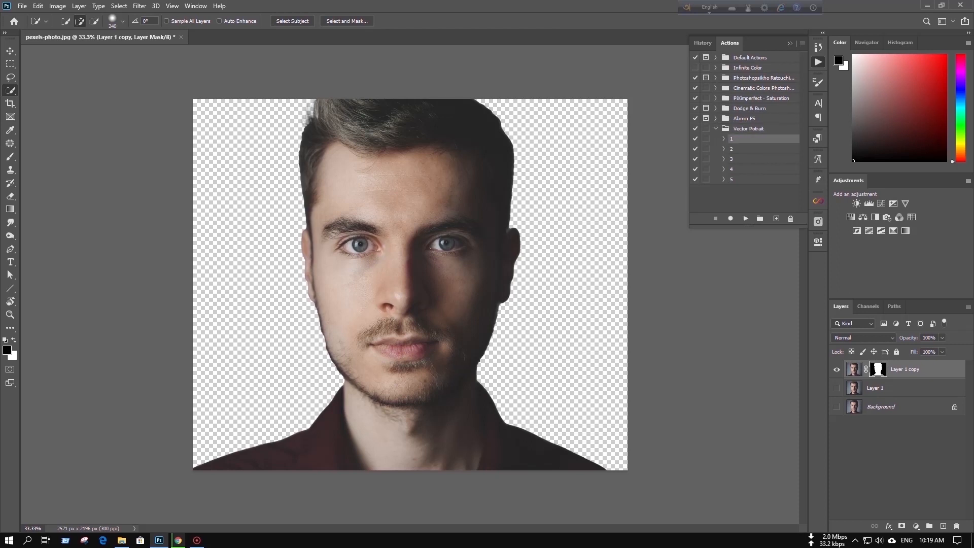
click(745, 218)
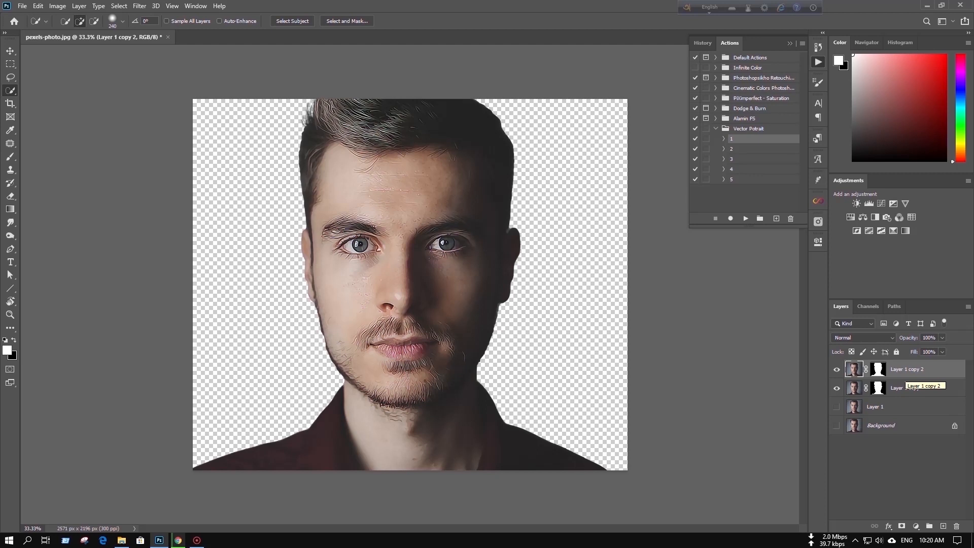
Convert Layer 1 copy 2 to a smart object and duplicate it twice
right_click(906, 378)
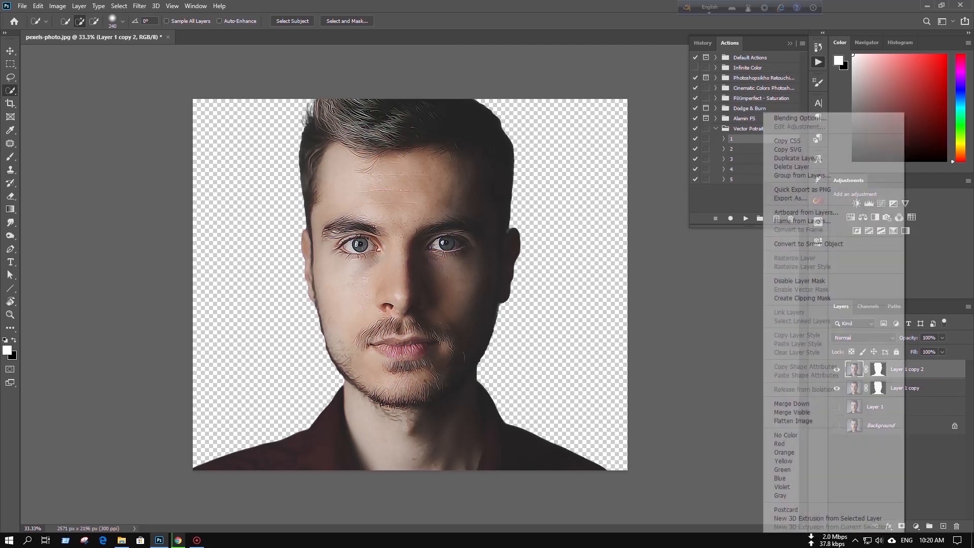
click(808, 244)
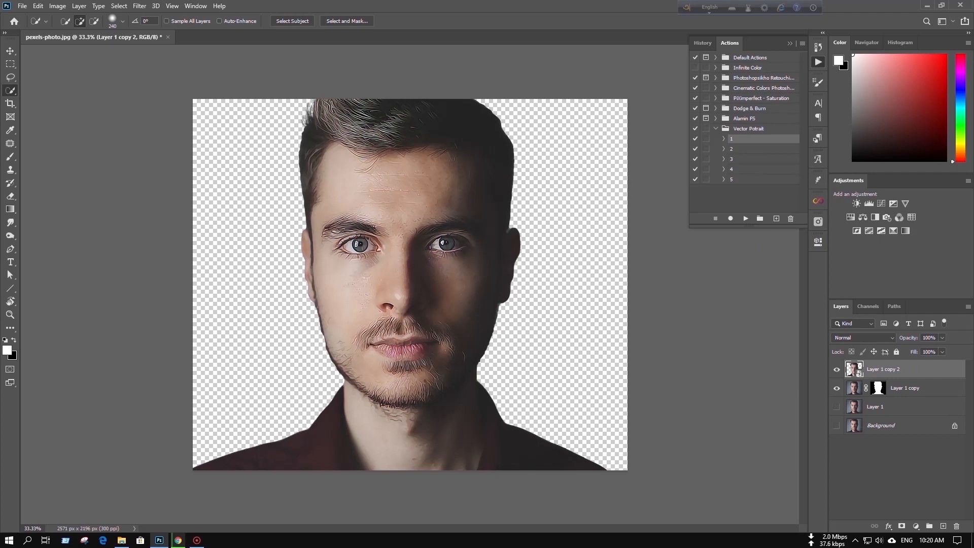
key(ctrl+j)
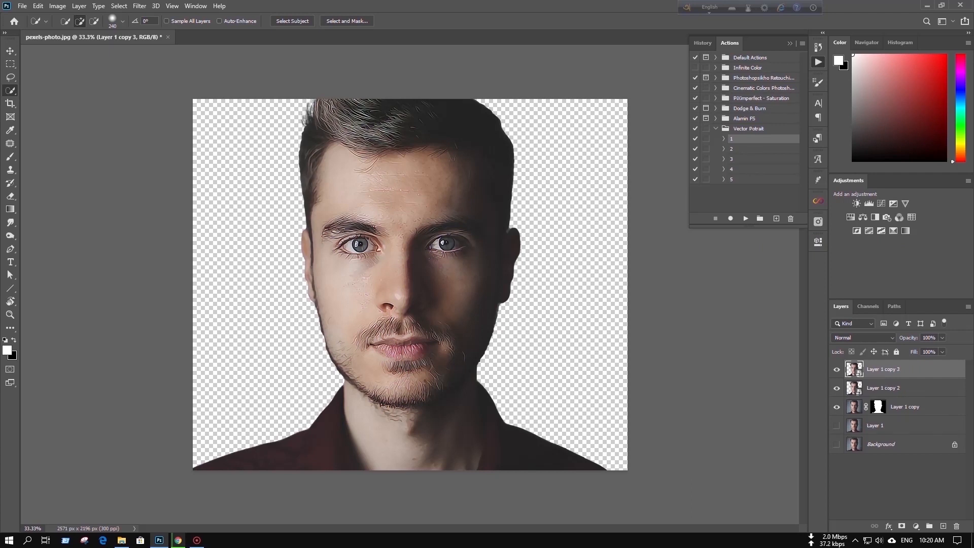
key(ctrl+j)
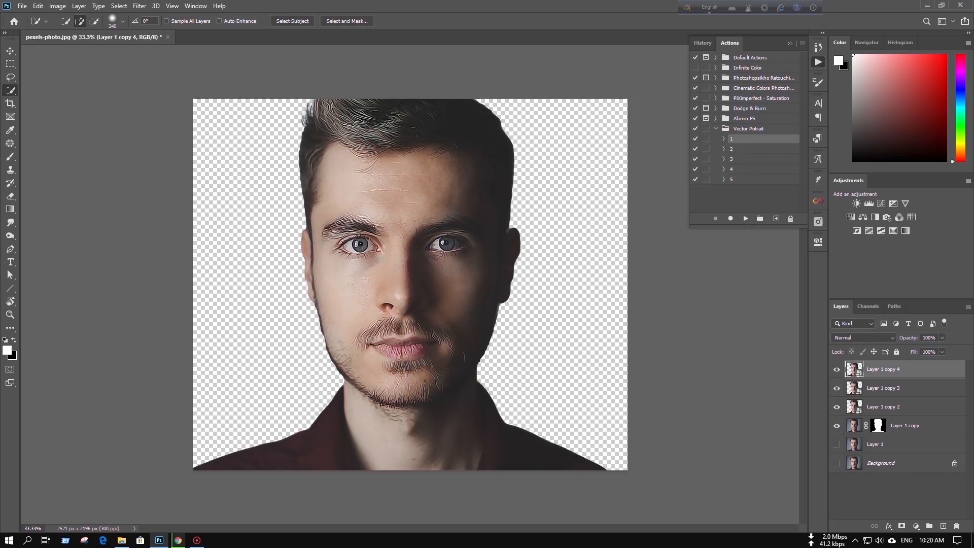
Hide the two upper smart object duplicates and run action 2 of the Vector Potrait set on Layer 1 copy 2
click(836, 388)
click(836, 369)
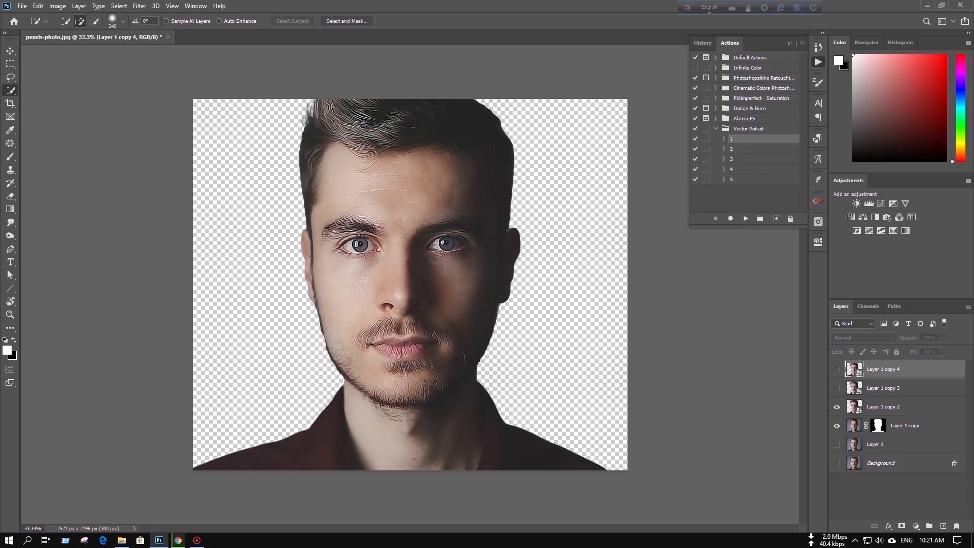
click(884, 407)
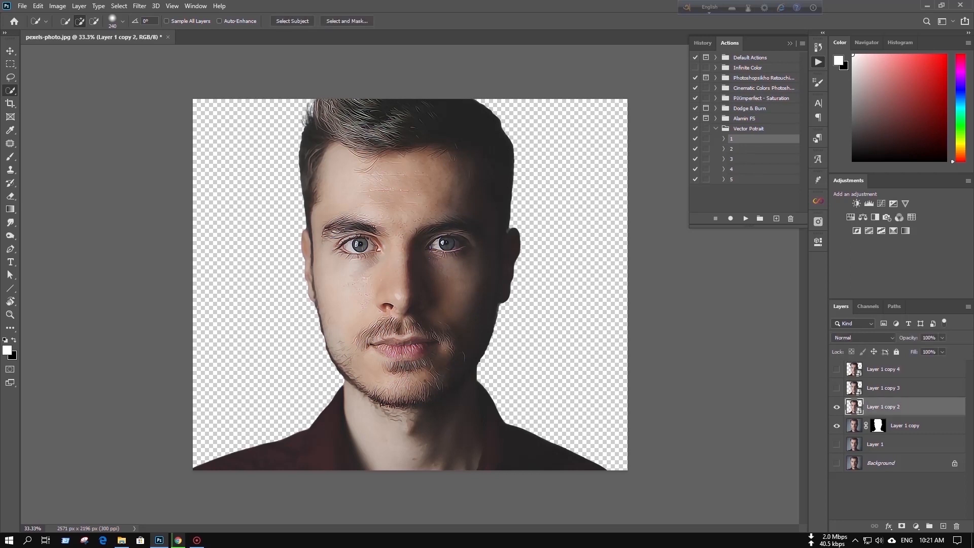
click(741, 150)
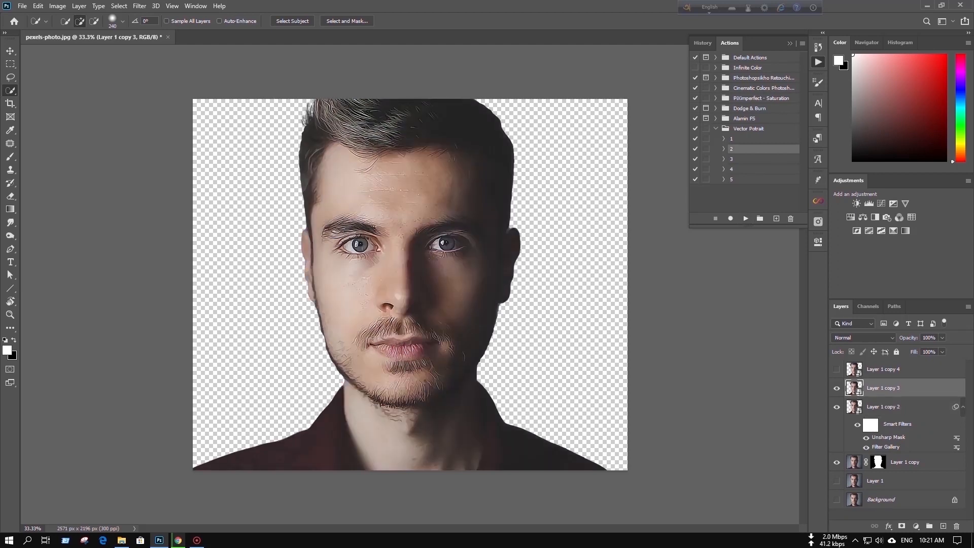
Run Vector Potrait action 3 on Layer 1 copy 3 and action 4 on Layer 1 copy 4
click(741, 159)
click(745, 218)
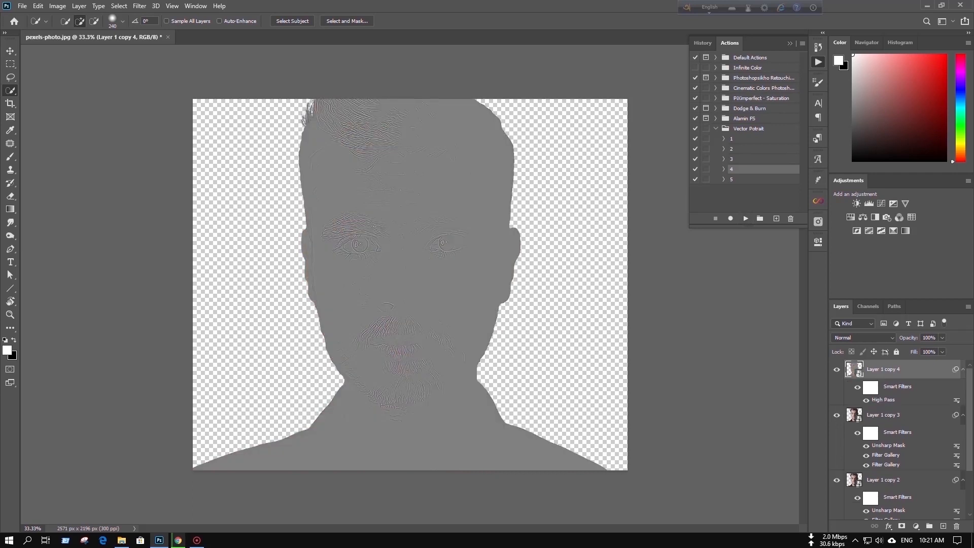
Set the blend mode of Layer 1 copy 4 to Linear Light and group it with Layer 1 copy 3 and Layer 1 copy 2
click(864, 338)
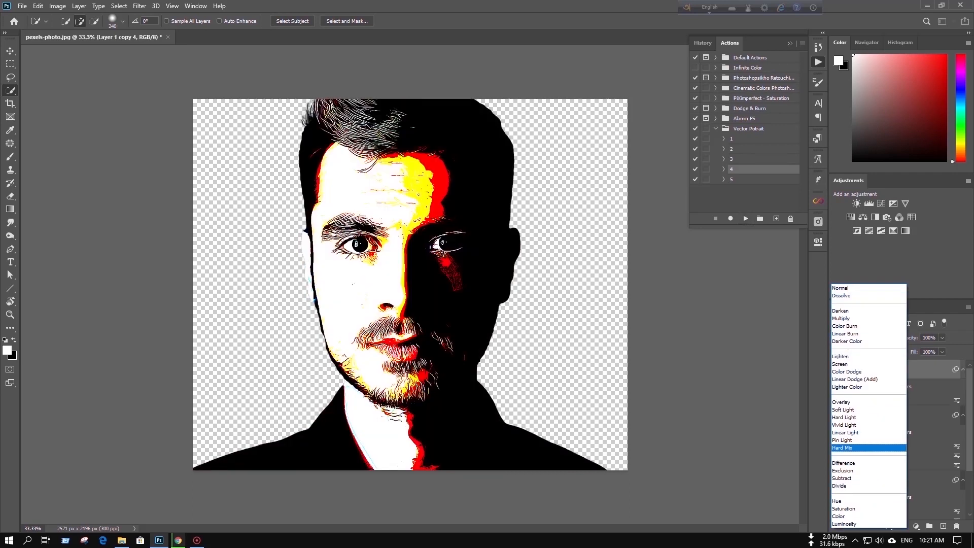
key(Return)
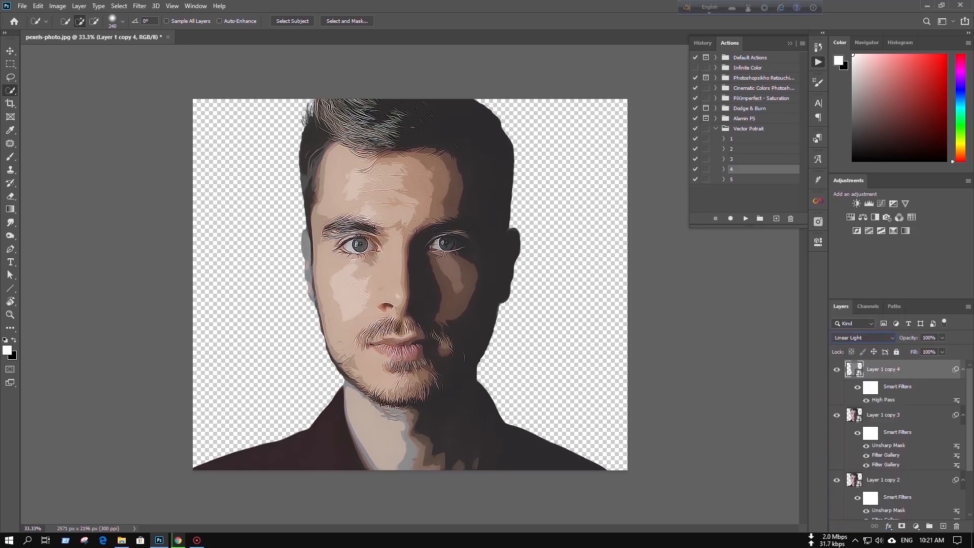
shift+click(884, 480)
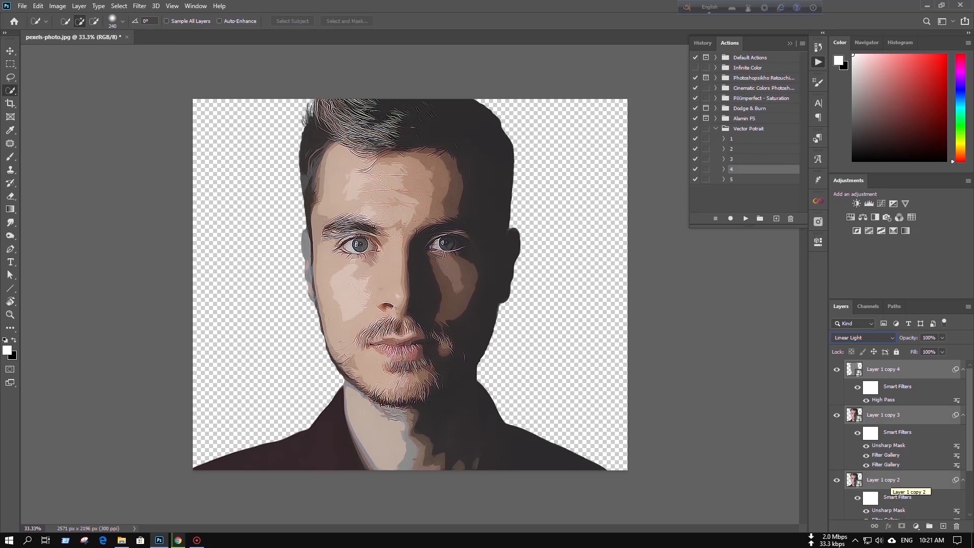
key(ctrl+g)
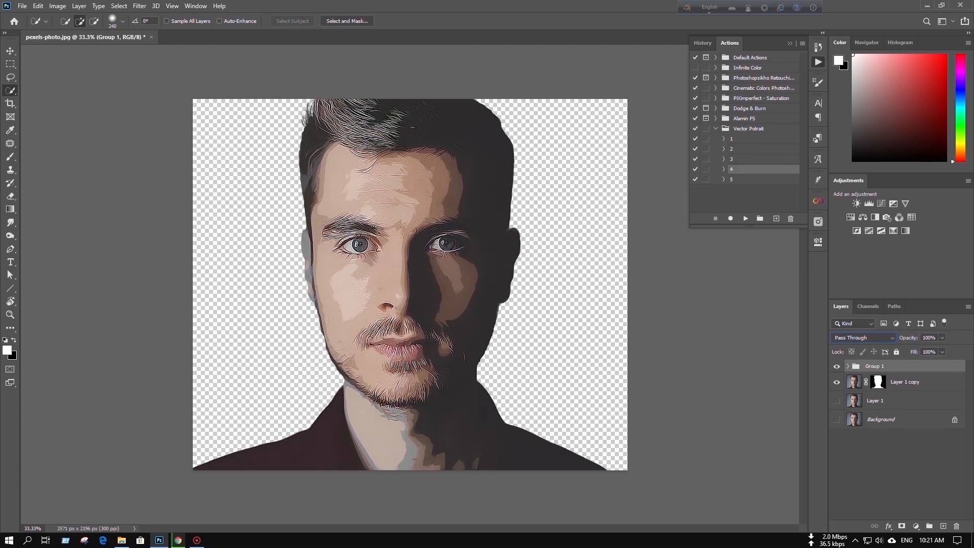
Run action 5 of the Vector Potrait set above Group 1 and make Layer 1 visible again
click(744, 179)
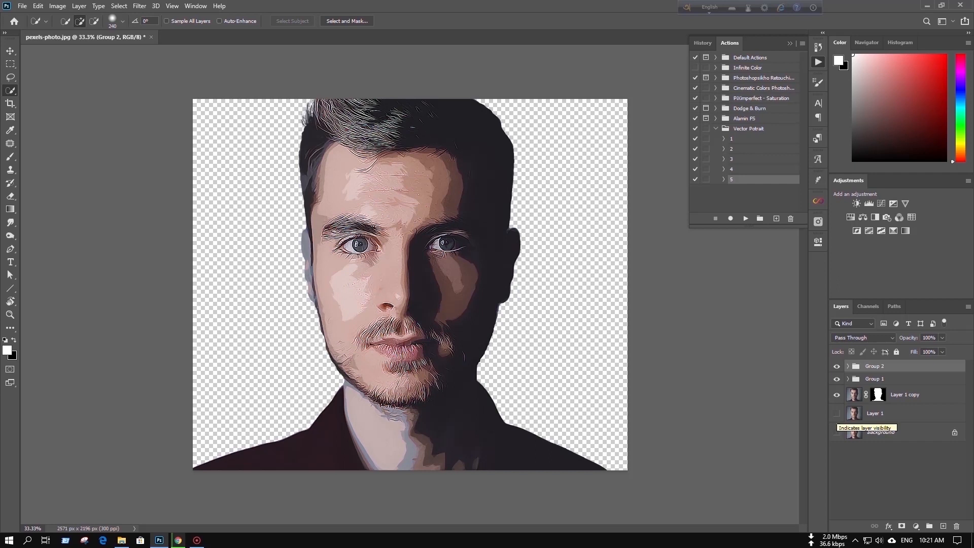
click(836, 413)
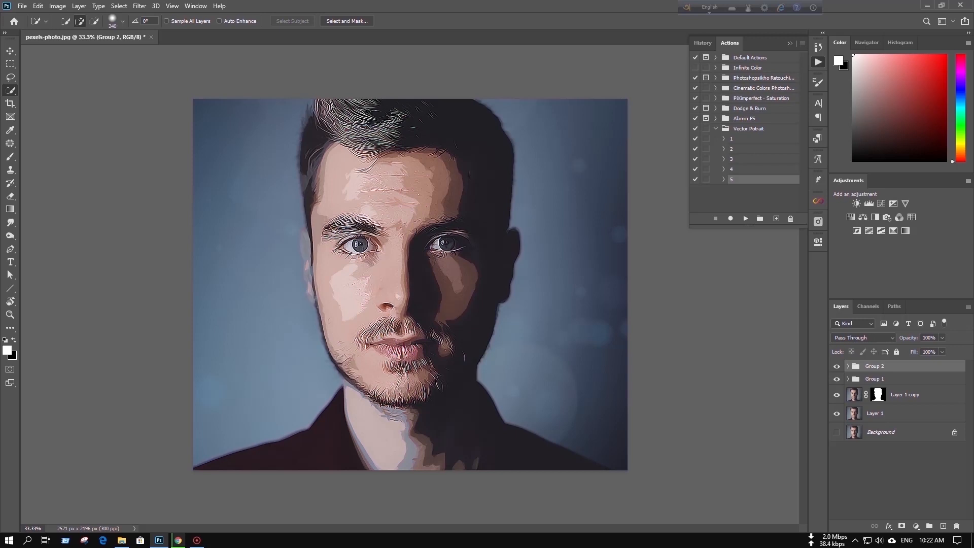
Select all layers from Layer 1 up to Group 2 and stamp the visible image into a new layer on top
click(876, 414)
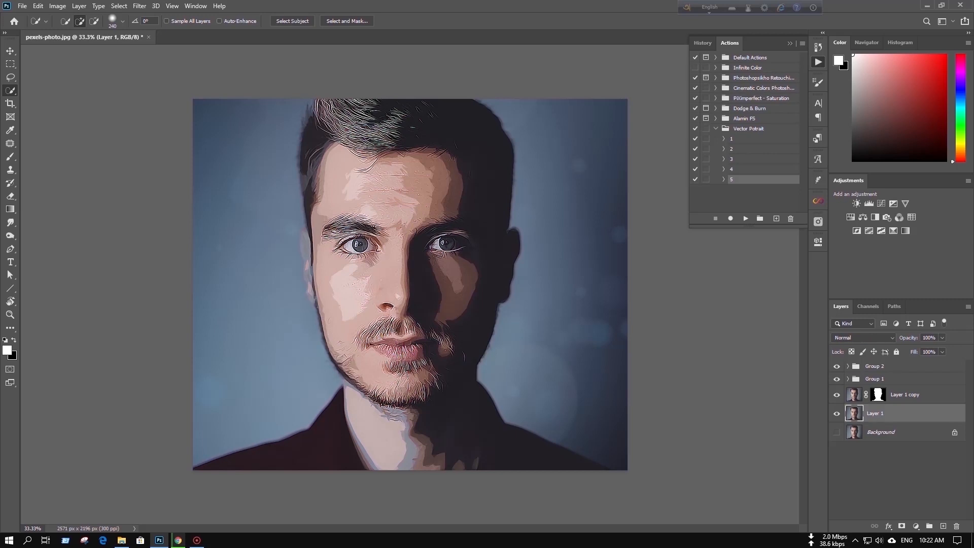
shift+click(875, 367)
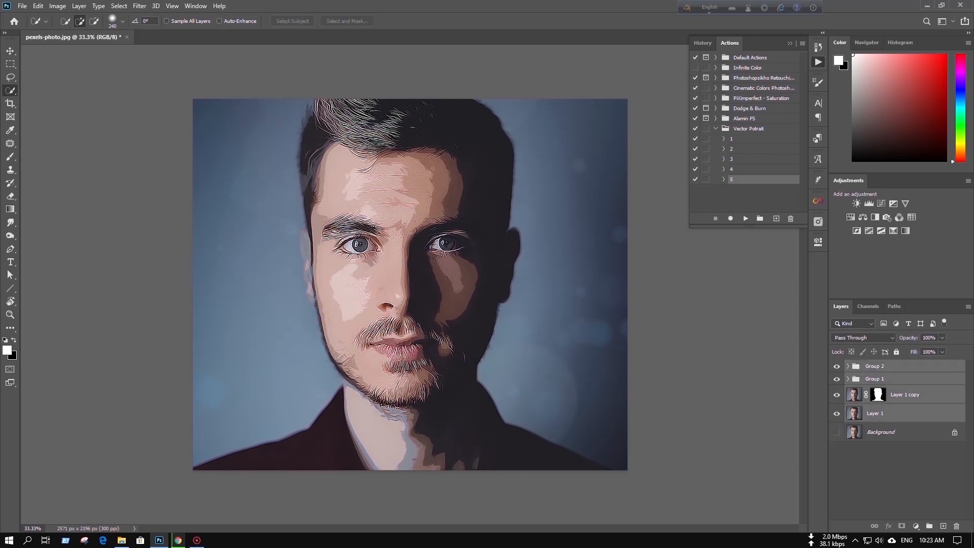
key(ctrl+alt+shift+e)
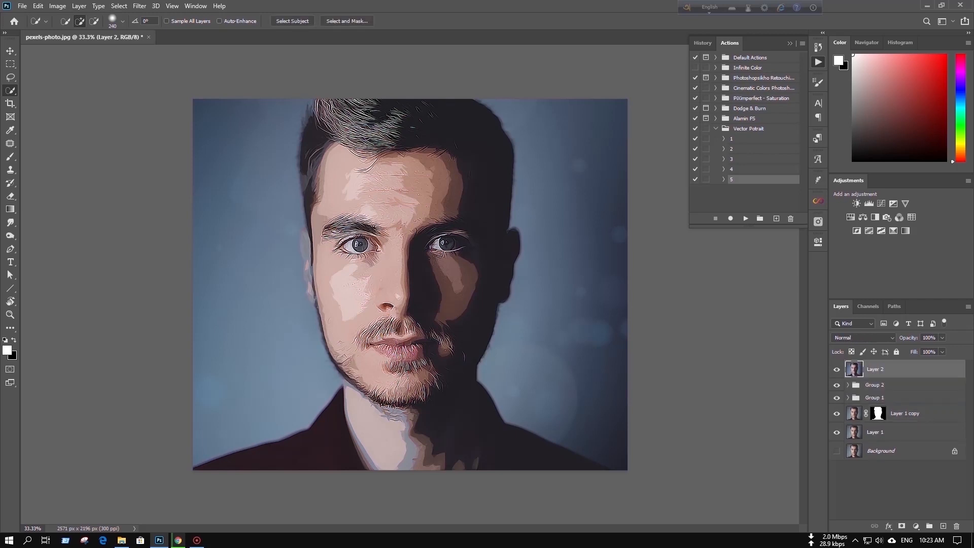
Activate the Mixer Brush and shrink its tip to about 352 px
click(10, 156)
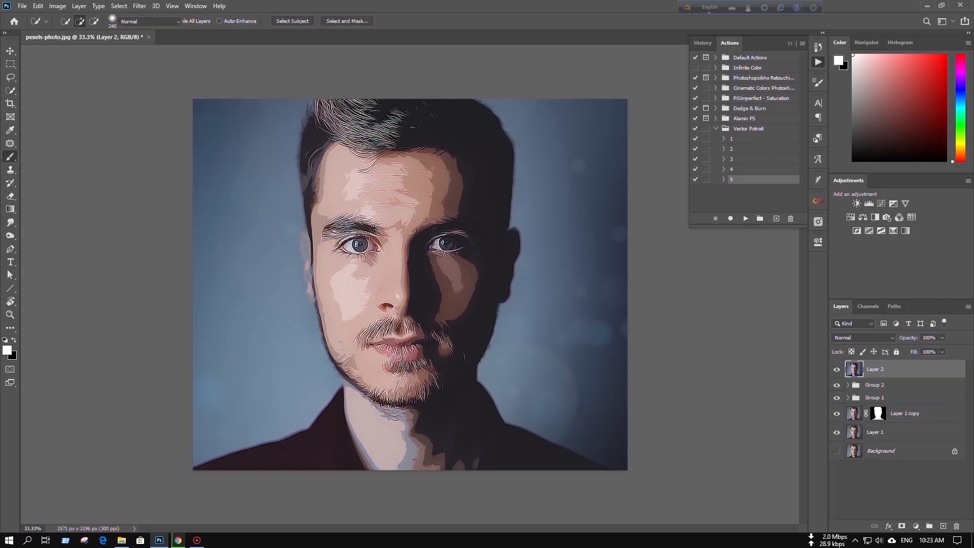
right_click(10, 157)
click(58, 185)
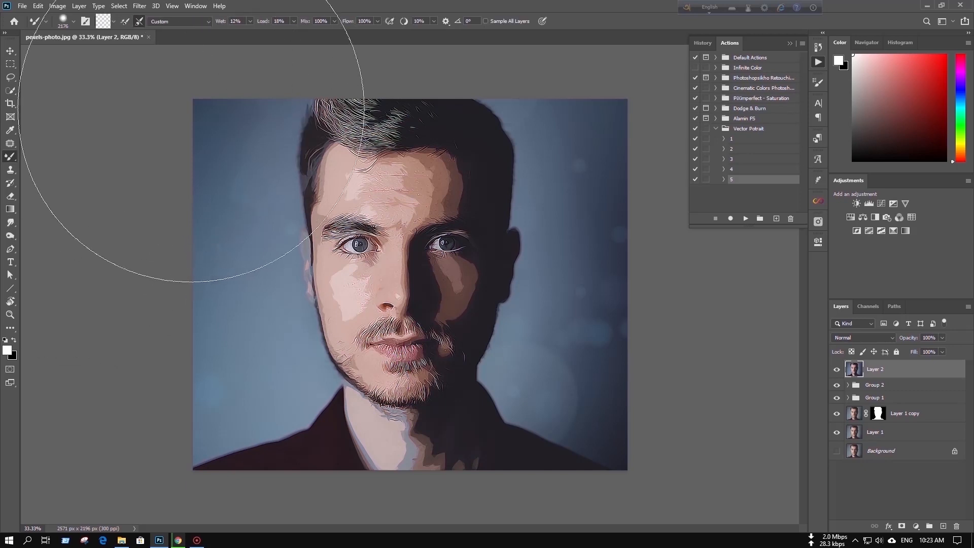
drag(201, 119, 137, 119)
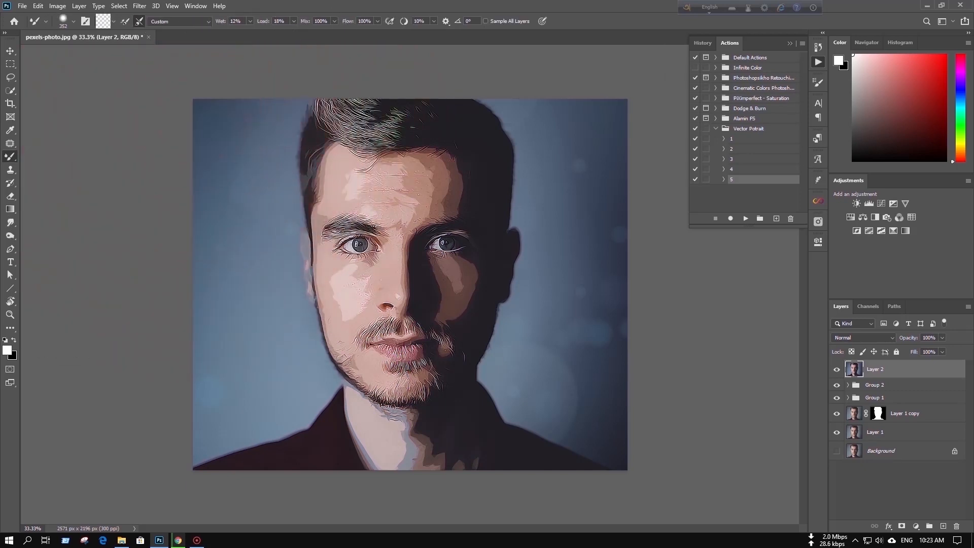
right_click(209, 72)
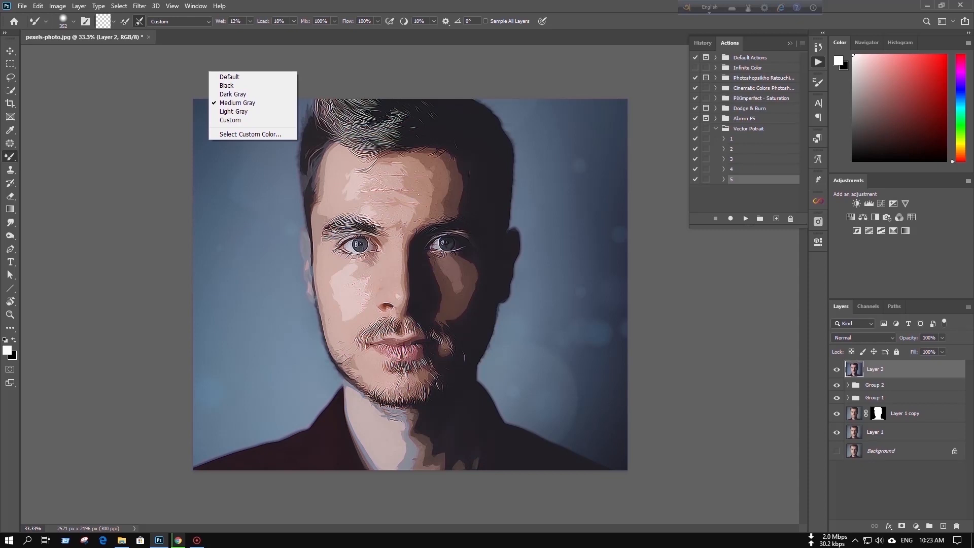
key(Escape)
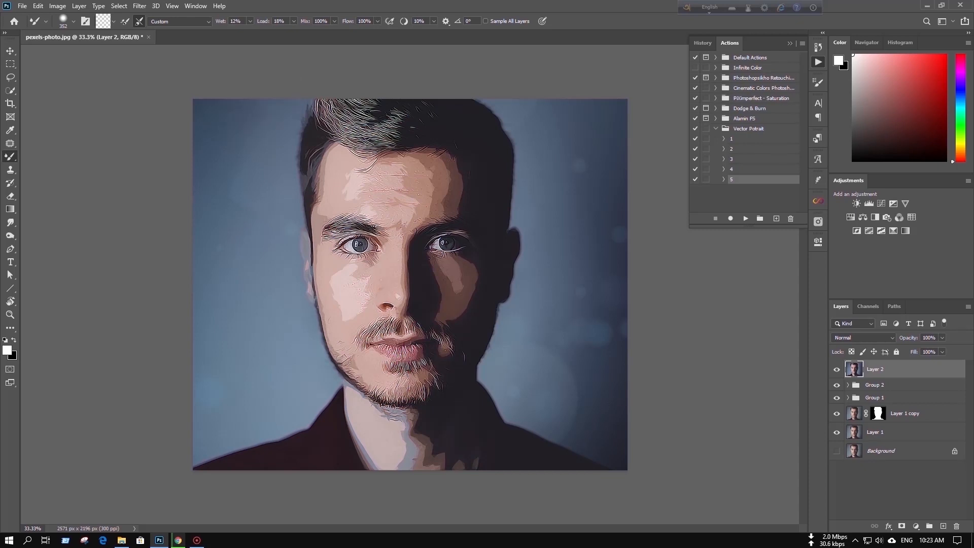
Reduce the Mixer Brush to about 271 px and blend the forehead skin smooth on Layer 2
key(ctrl+plus)
key(ctrl+plus)
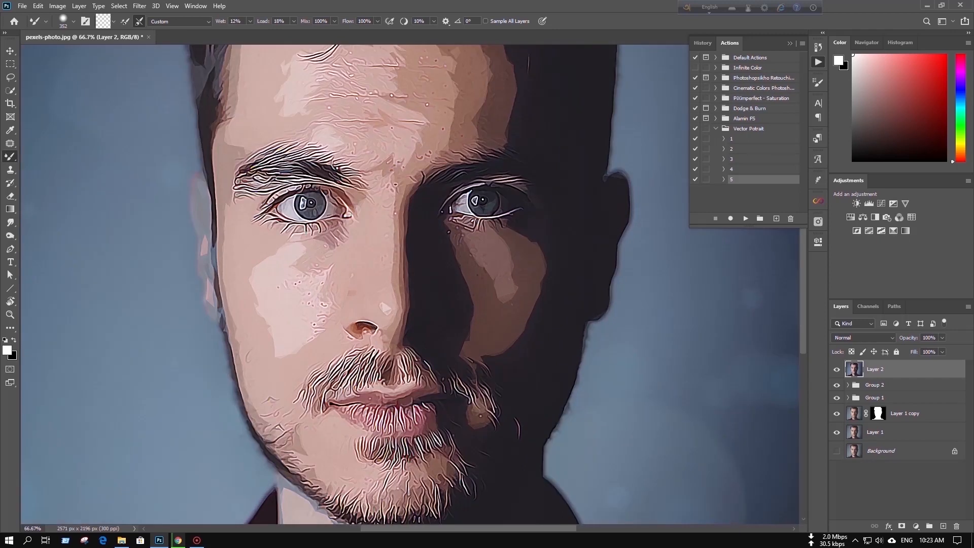
scroll(410, 284, up, 3)
scroll(410, 284, up, 2)
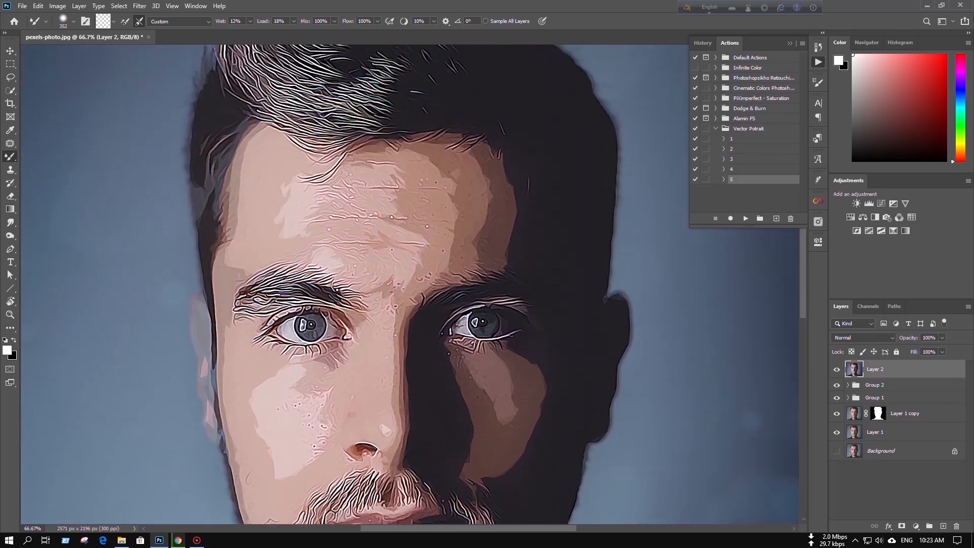
drag(399, 216, 373, 216)
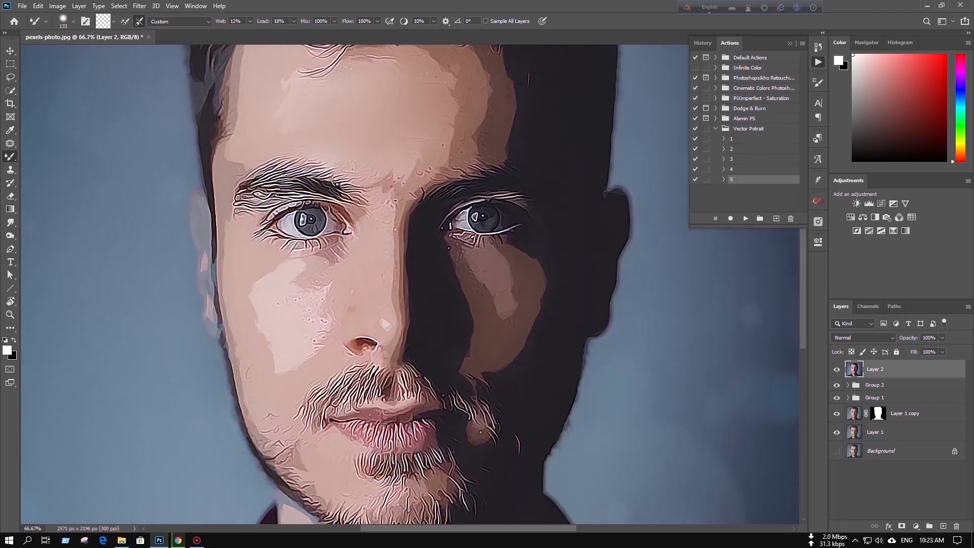
Smooth the skin on both cheeks and along the nose with the Mixer Brush, reducing its tip to about 79 px
drag(314, 304, 317, 335)
drag(262, 373, 248, 372)
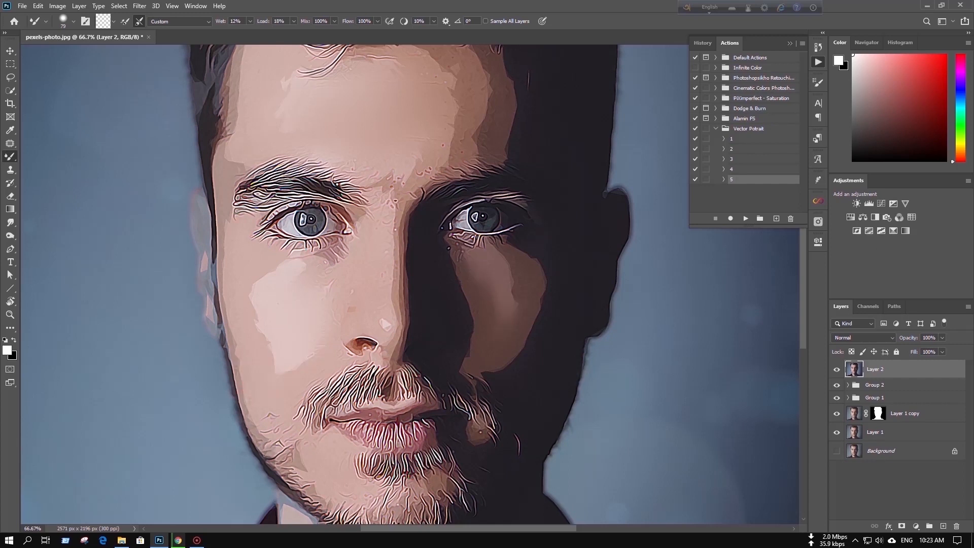
drag(399, 177, 395, 222)
Check the retouched skin from forehead to collar and shrink the Mixer Brush tip to about 7 px
scroll(406, 284, up, 3)
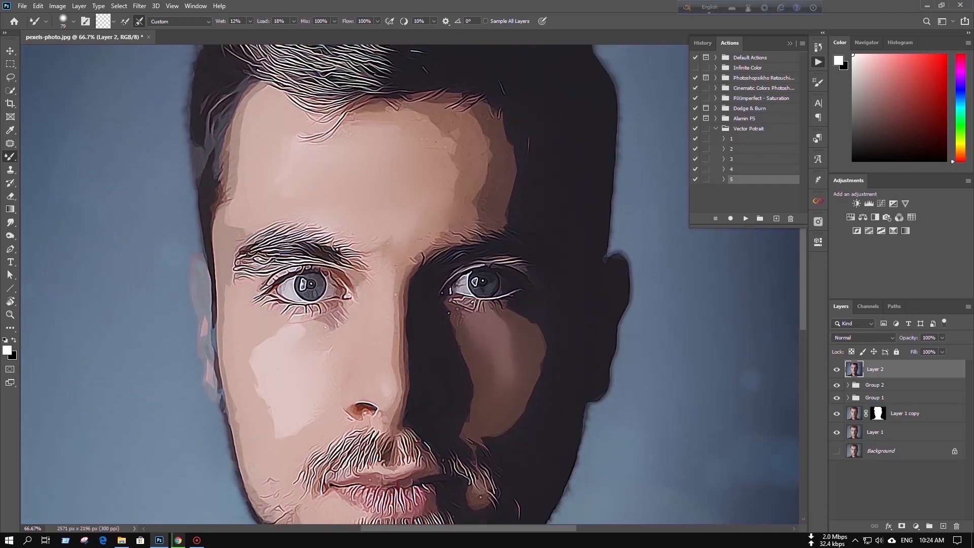
scroll(406, 285, down, 3)
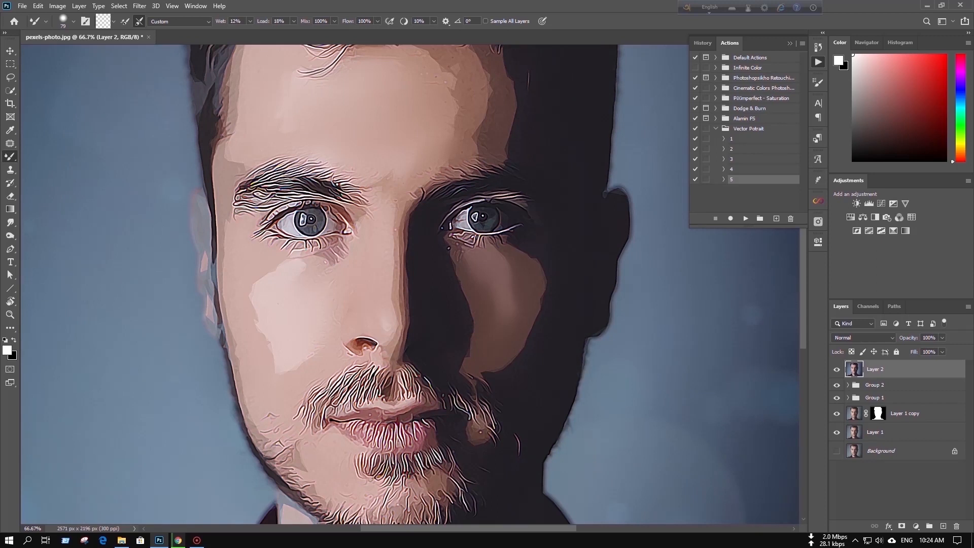
scroll(406, 284, down, 6)
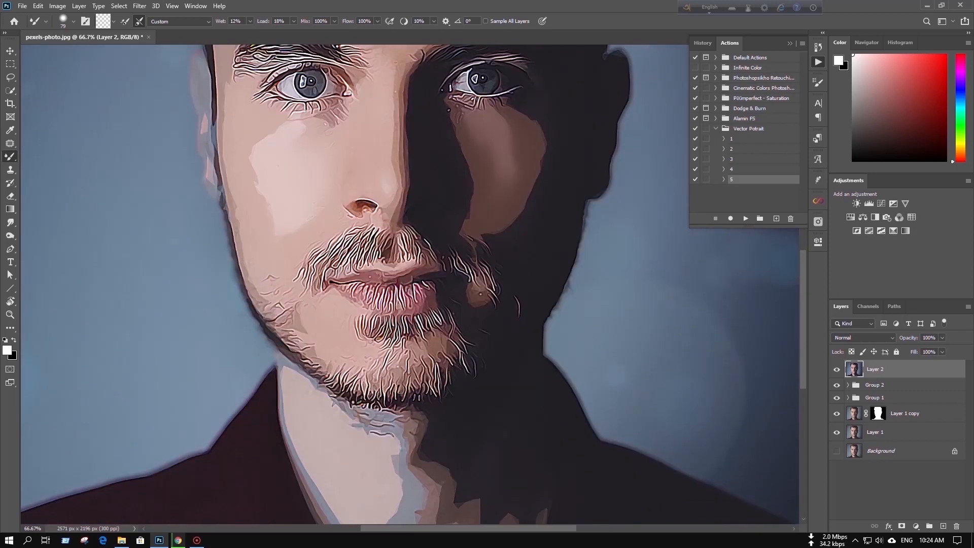
scroll(406, 284, down, 5)
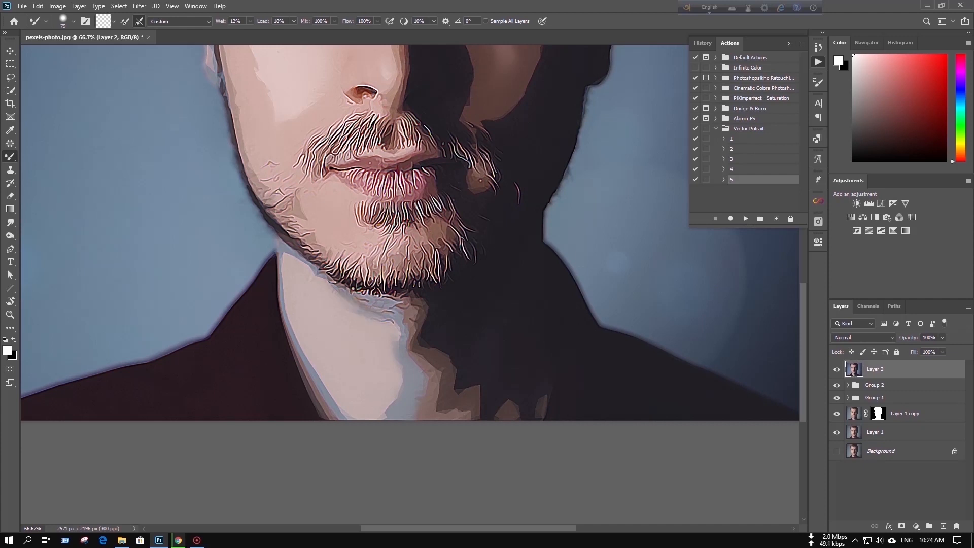
scroll(335, 284, up, 1)
scroll(406, 284, up, 8)
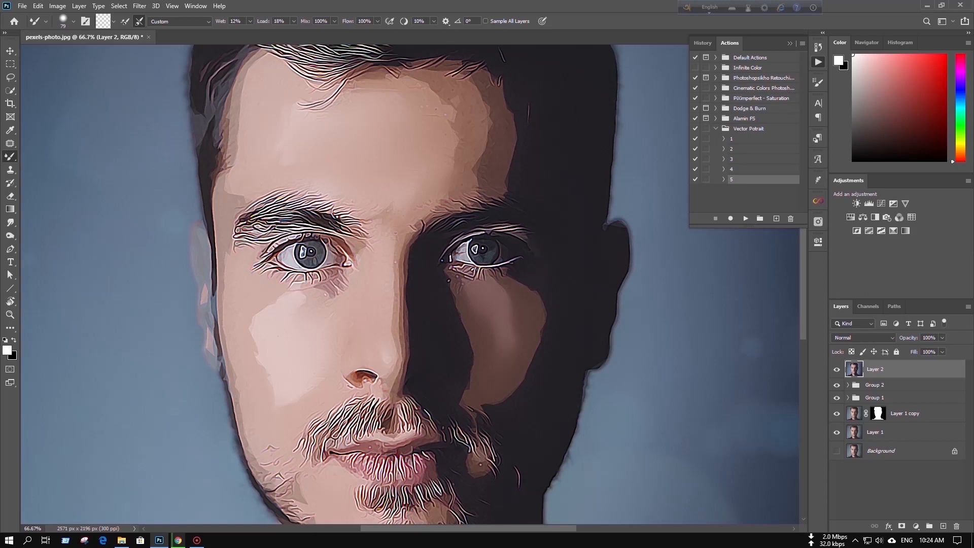
drag(336, 217, 317, 217)
key(ctrl+minus)
key(ctrl+minus)
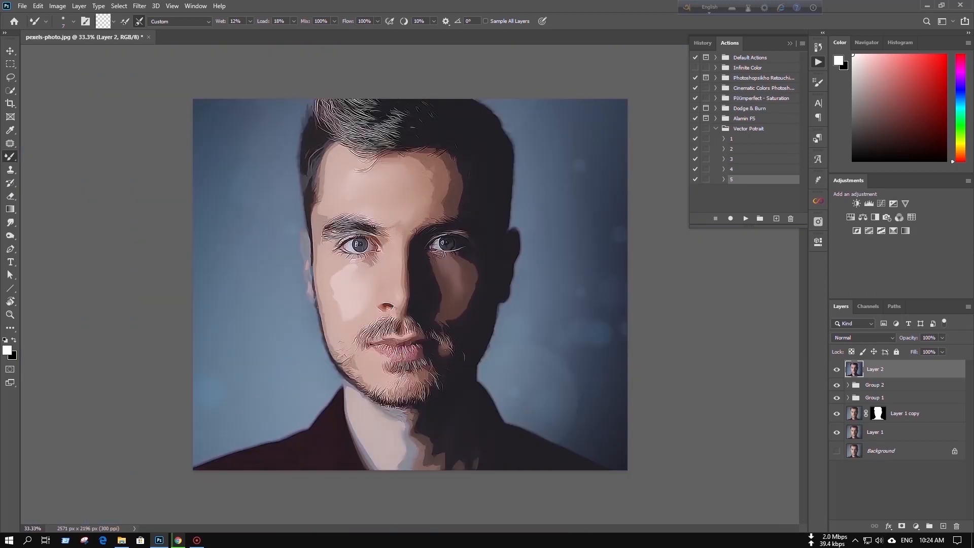
Deselect the layers, show the Background layer, and toggle all layers above it to compare the original photo with the illustration
click(889, 487)
click(837, 451)
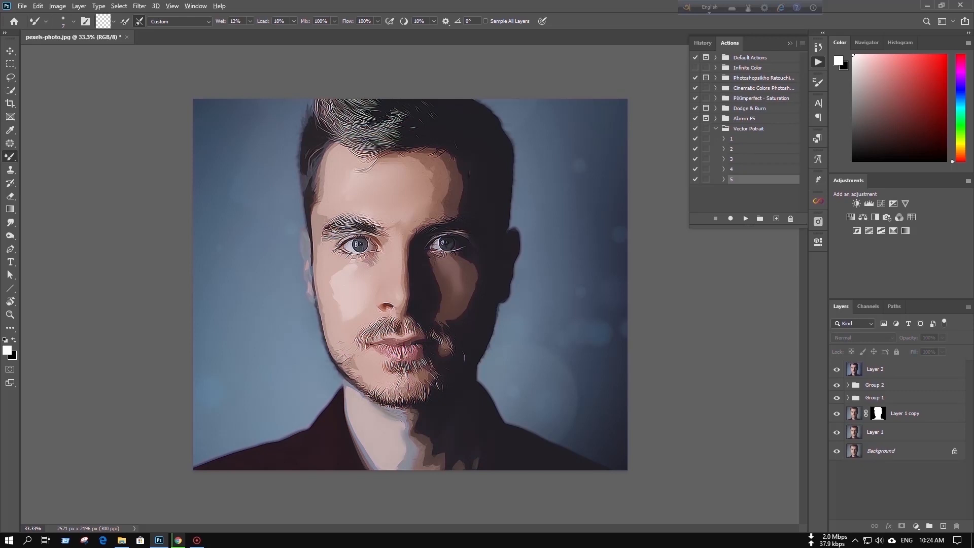
alt+click(837, 451)
alt+click(837, 451)
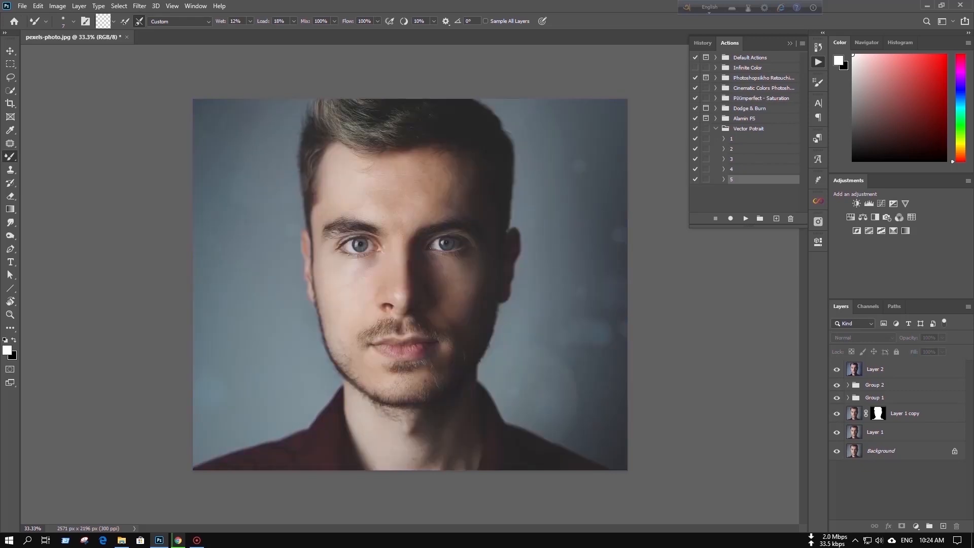
alt+click(837, 451)
alt+click(837, 451)
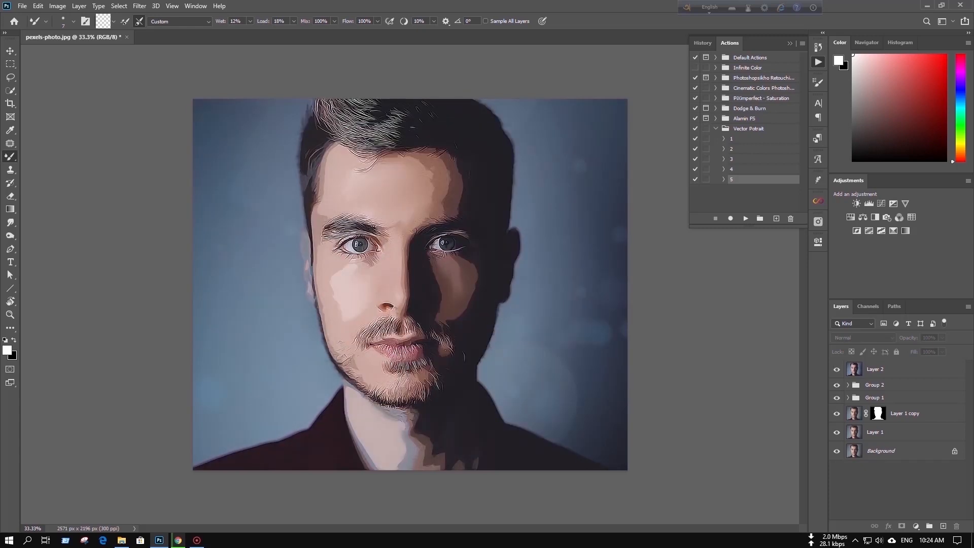